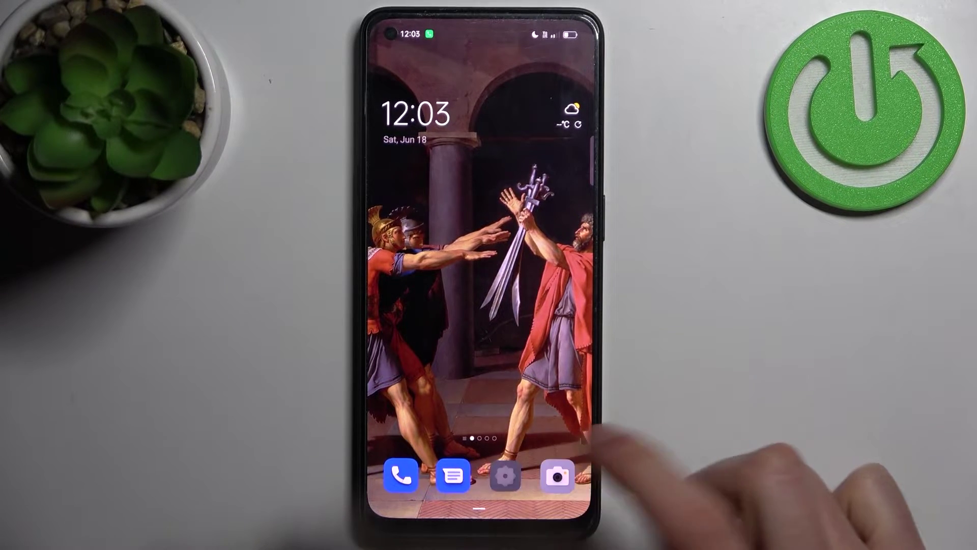
- Back out of Settings to home, then launch My Files from the full app list
click(504, 475)
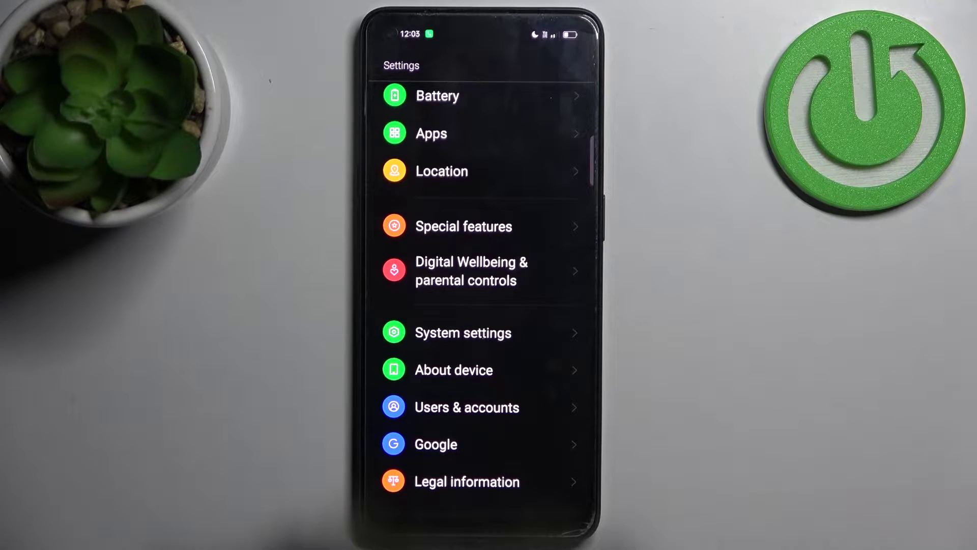
key(Escape)
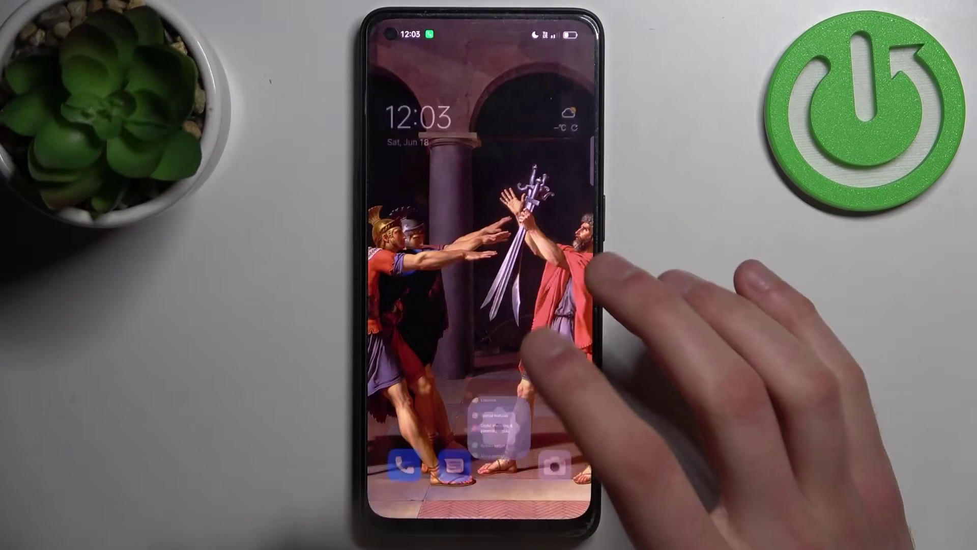
drag(535, 397, 535, 191)
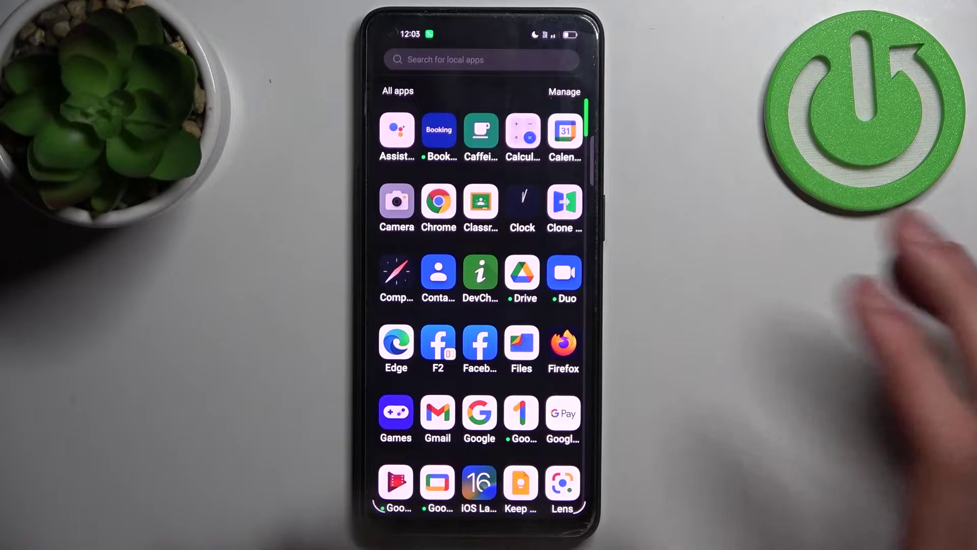
scroll(481, 344, down, 10)
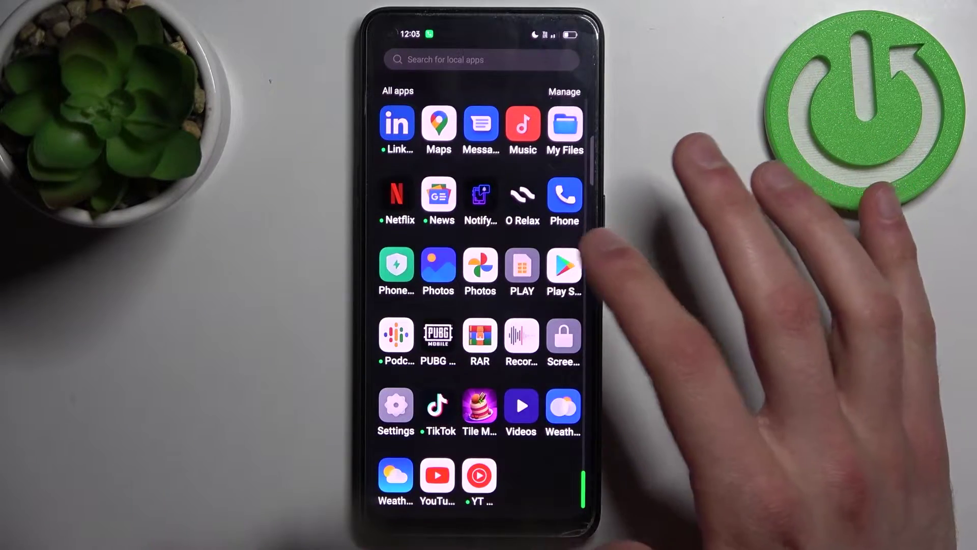
scroll(482, 305, up, 5)
click(566, 268)
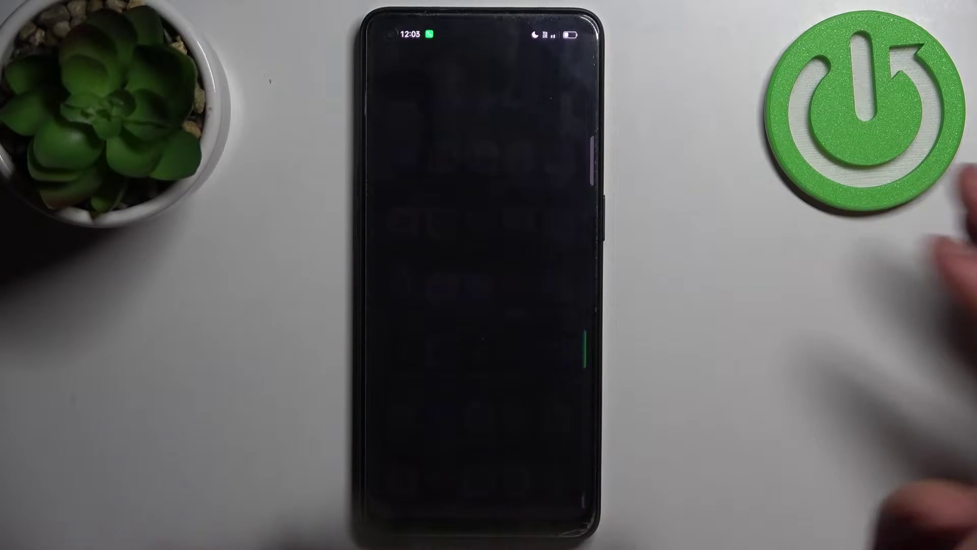
- Accept the statement of use and go into the Photos category
click(480, 463)
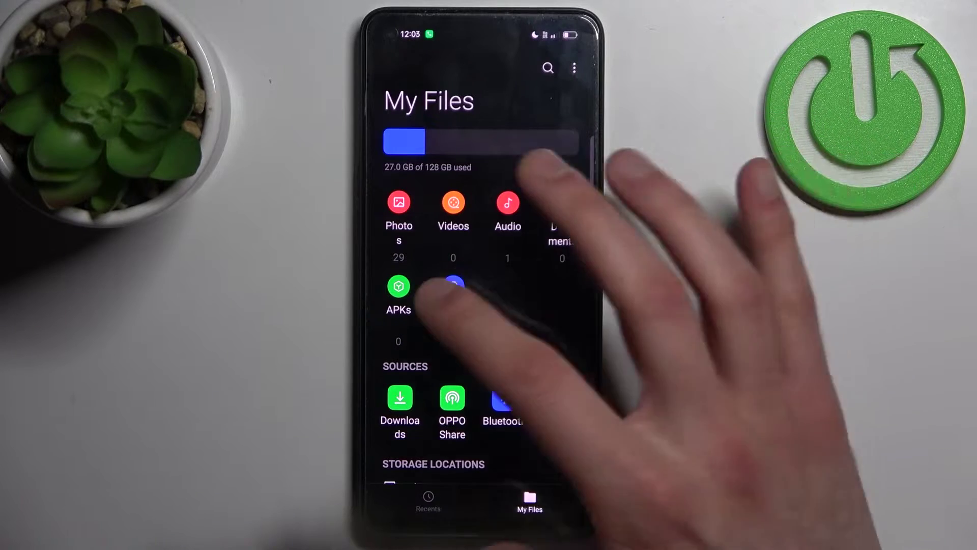
scroll(481, 343, down, 4)
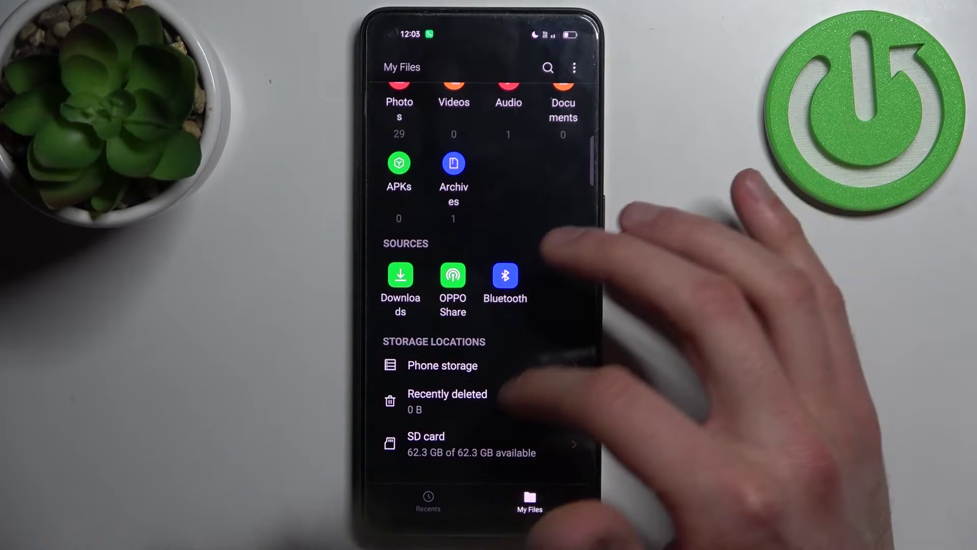
scroll(481, 306, up, 4)
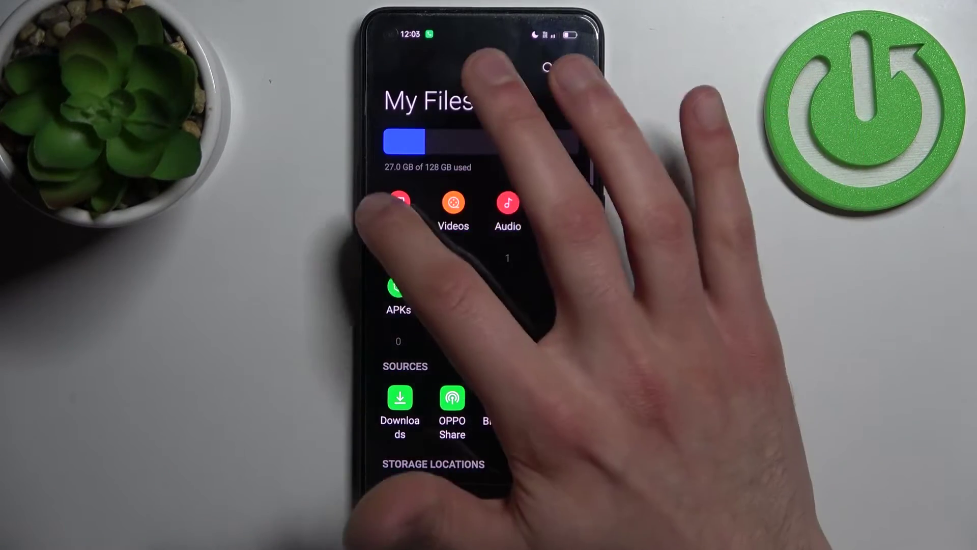
click(399, 214)
- Select the screenshot photo in the Screenshots album and start copying it
click(412, 123)
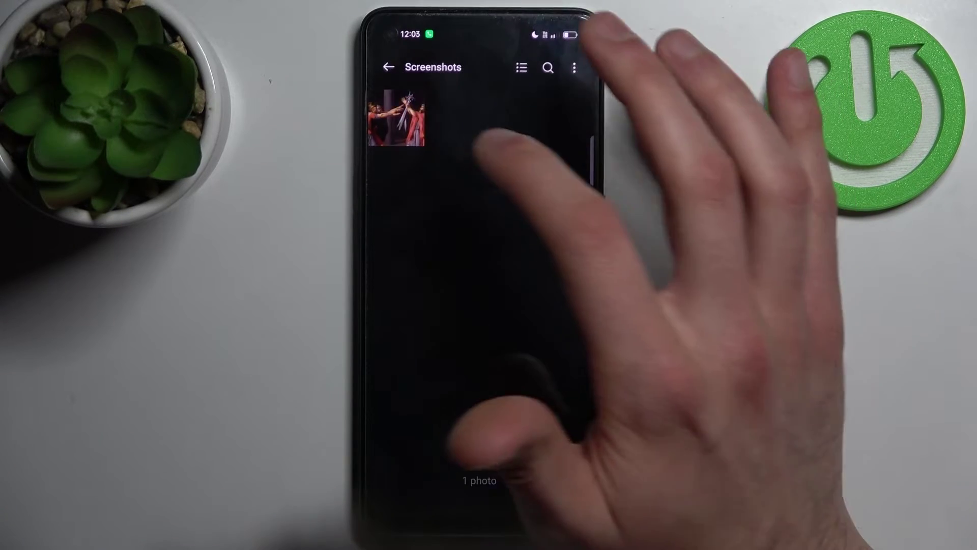
click(398, 119)
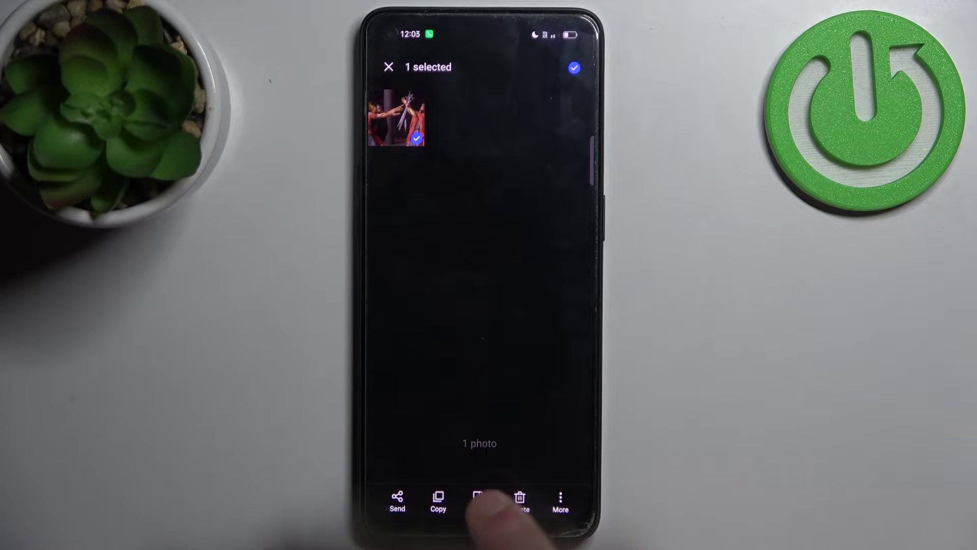
click(439, 500)
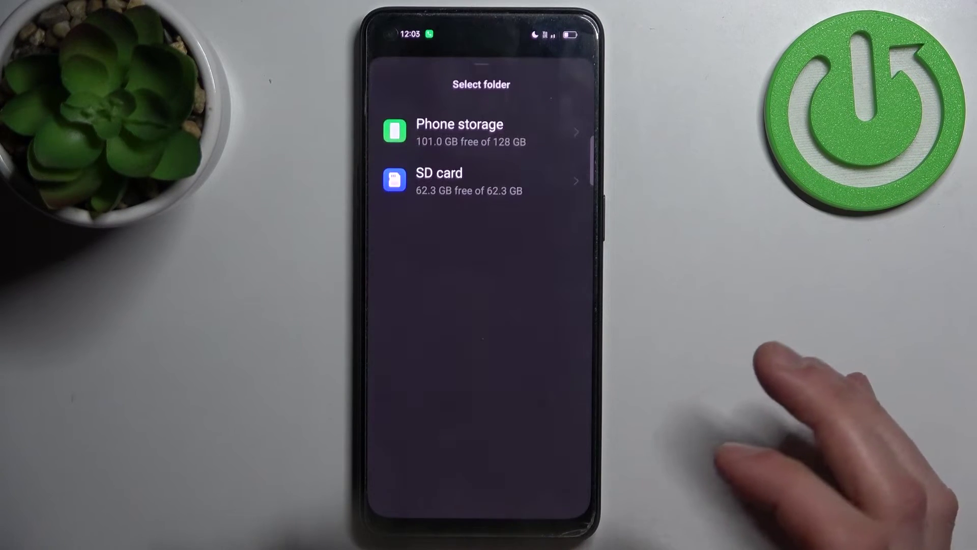
- Choose the SD card's Pictures folder as destination and copy the photo there
click(458, 176)
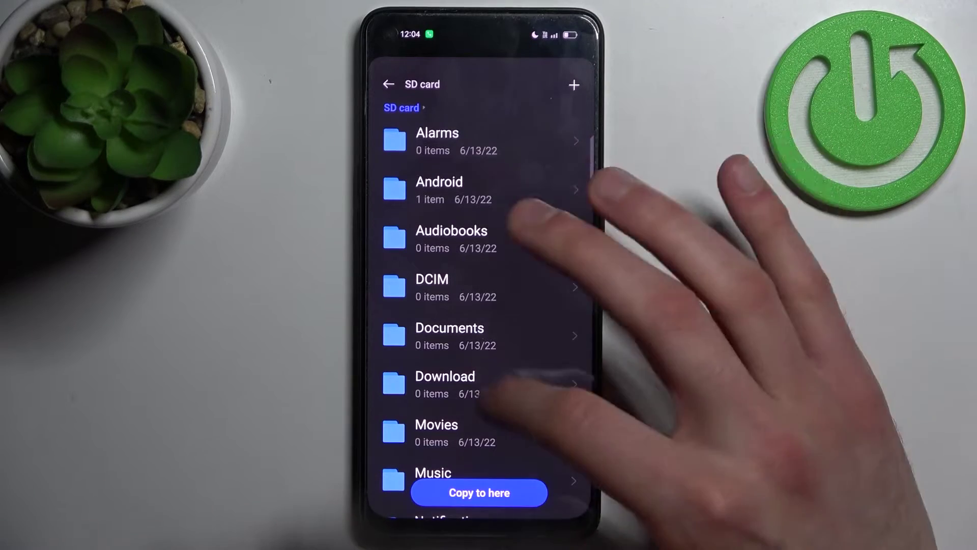
scroll(481, 344, down, 5)
click(458, 304)
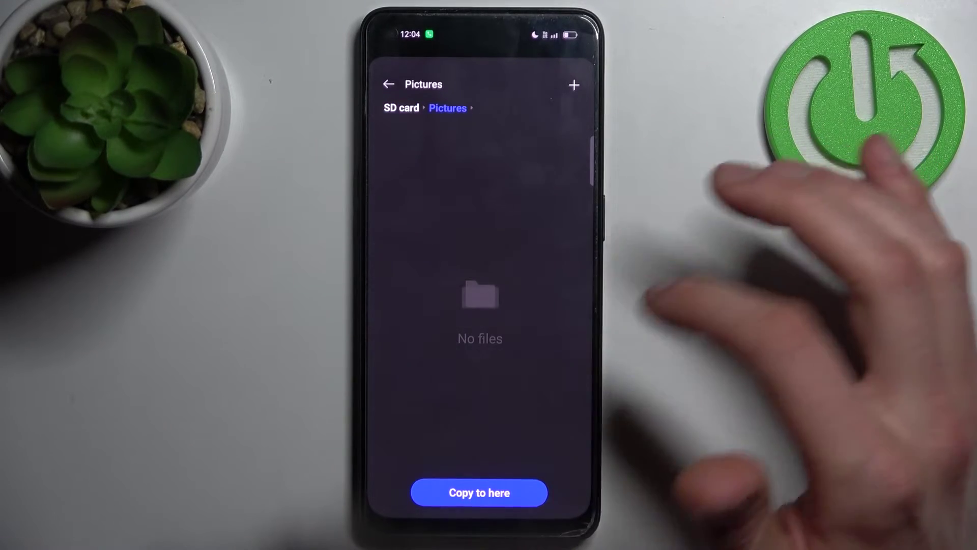
click(480, 493)
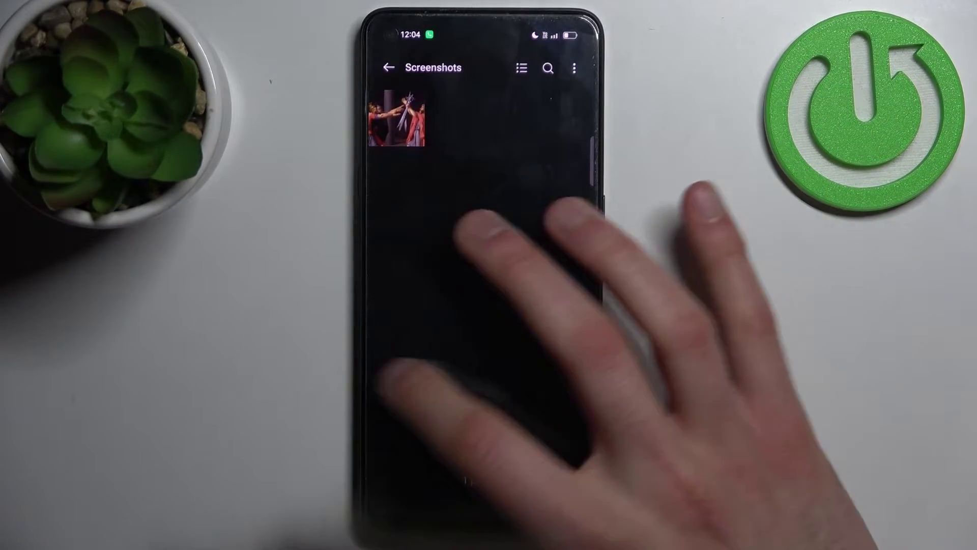
- Check the copied Screenshot file inside the SD card's Pictures folder, dismissing the open-with chooser
drag(370, 382, 458, 382)
drag(371, 428, 458, 428)
scroll(482, 306, down, 2)
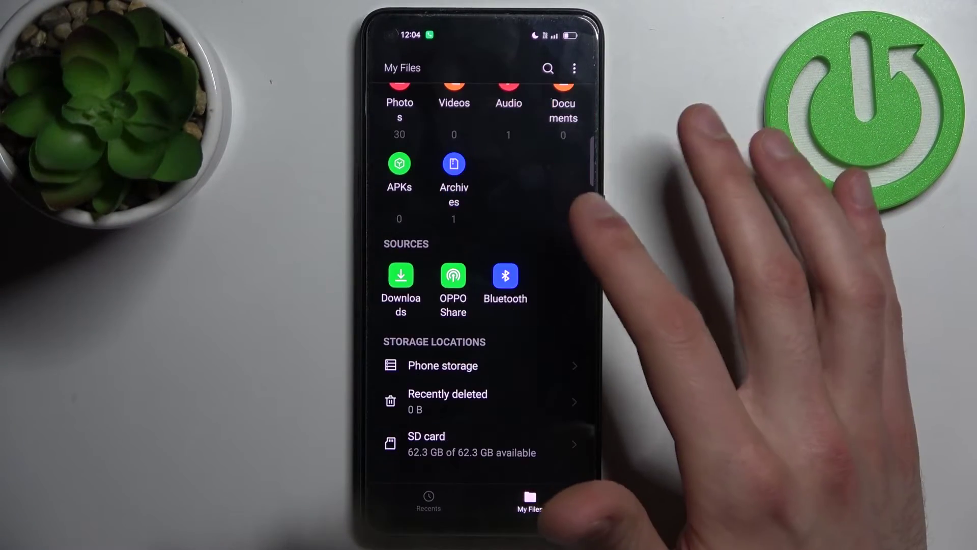
click(412, 443)
scroll(473, 305, down, 4)
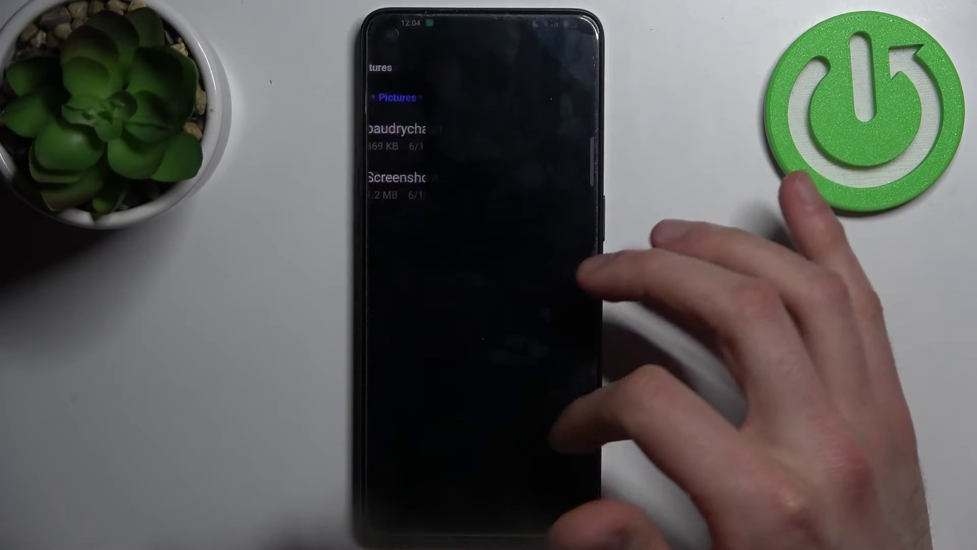
click(485, 186)
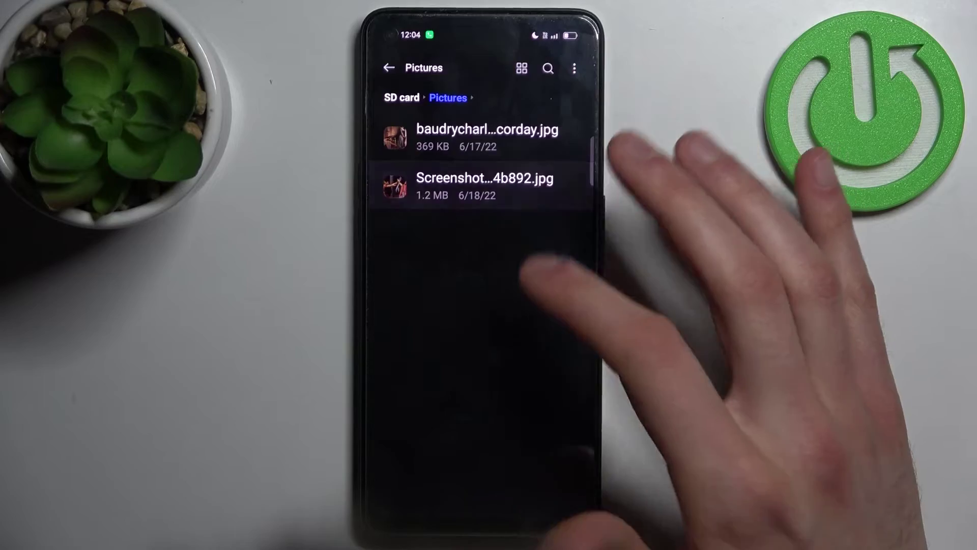
click(485, 185)
click(489, 306)
- Leave the SD card folder list and return to the home screen
click(389, 68)
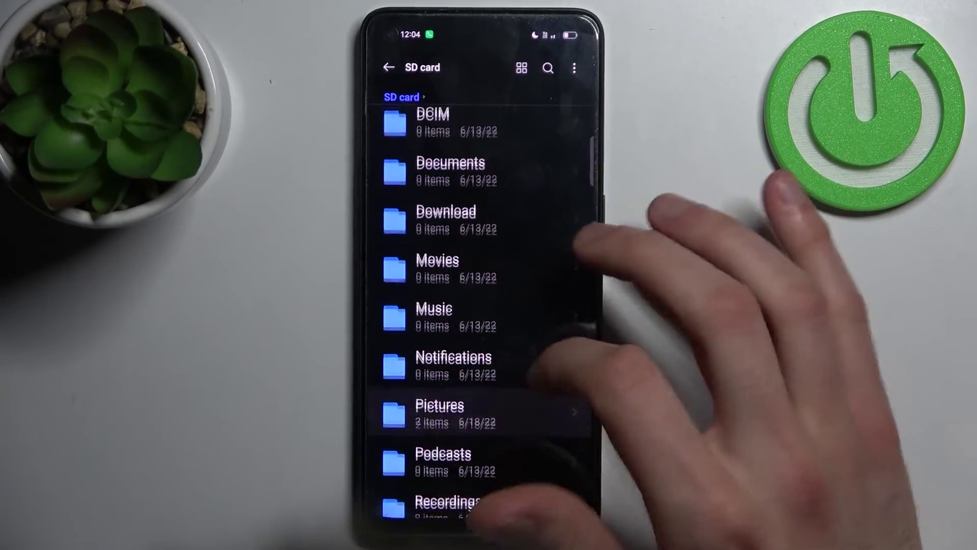
scroll(473, 306, up, 5)
drag(479, 526, 479, 306)
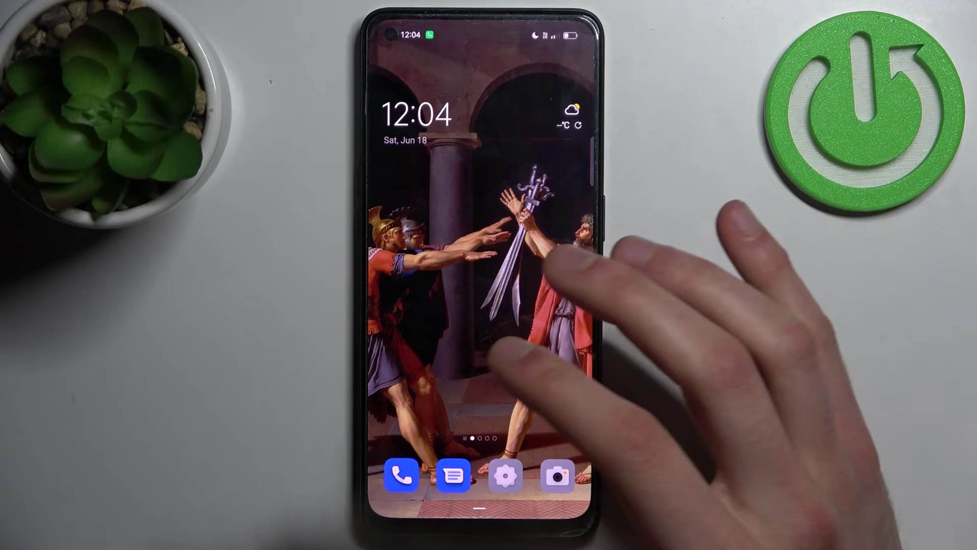